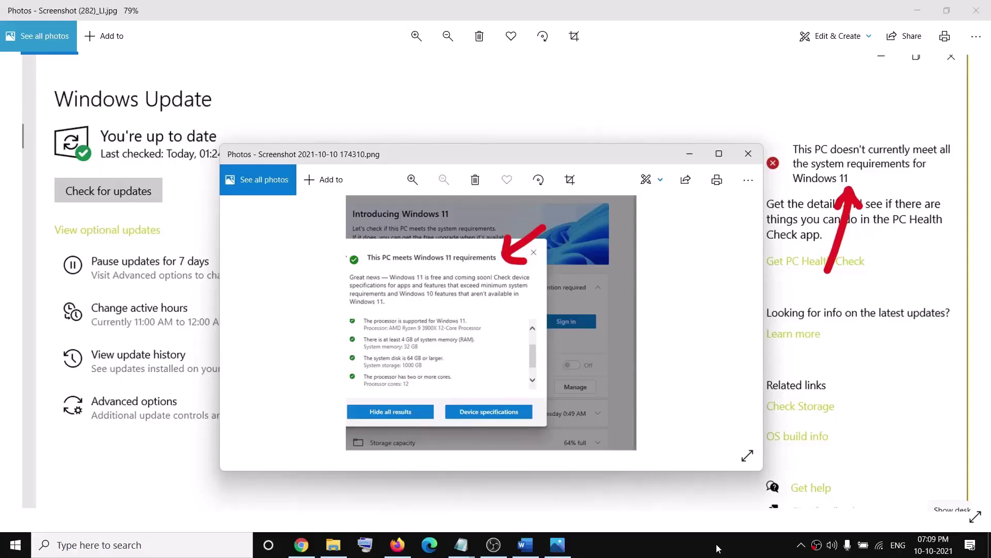
- Search the PC for the PC Health Check app, then dismiss the search results
click(194, 545)
text(pc)
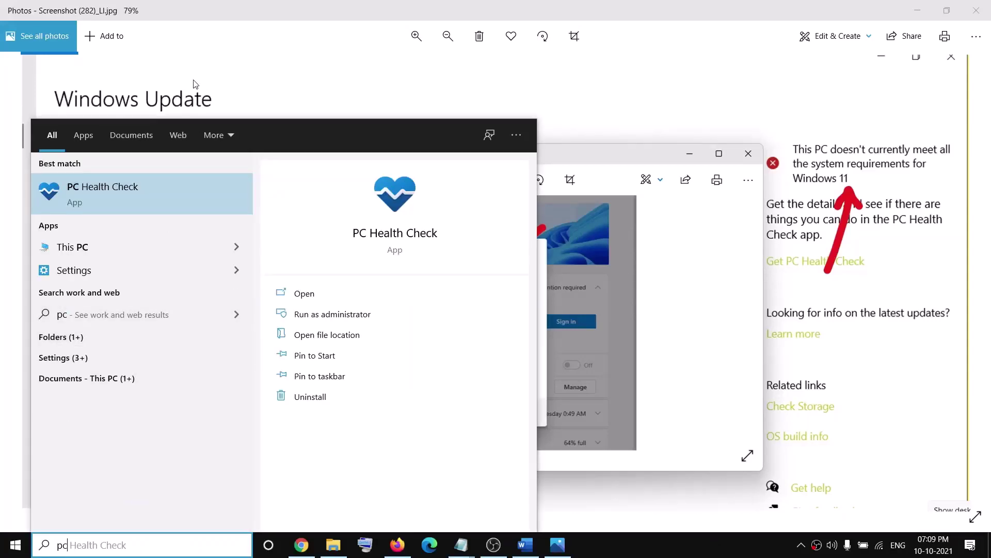
click(736, 328)
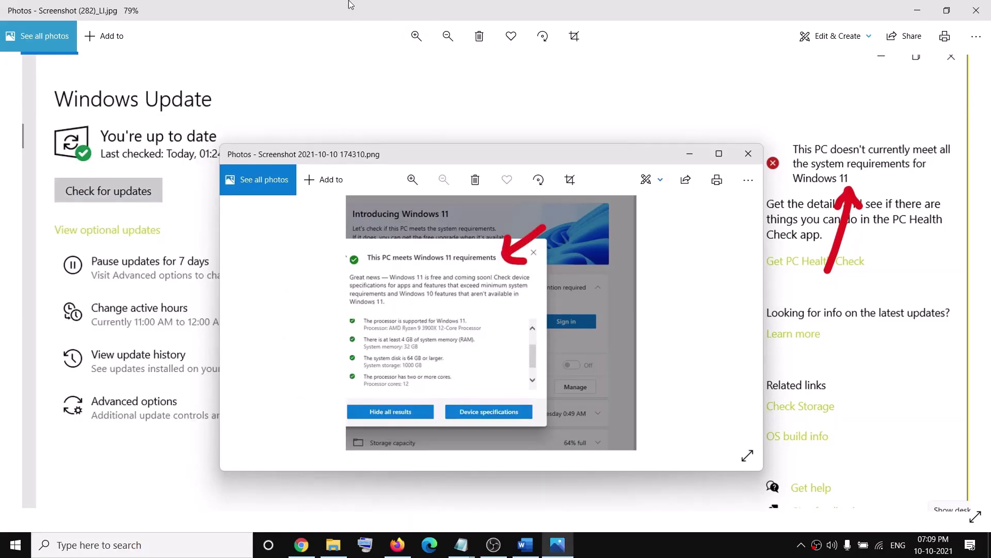
- Zoom and pan the compatibility screenshot in Photos, then bring Chrome's specifications page forward
click(416, 36)
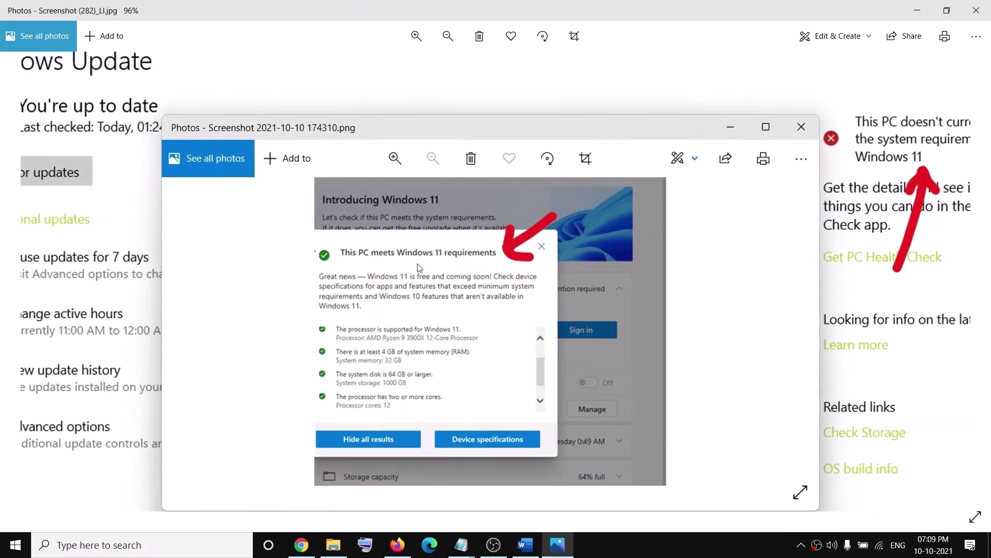
drag(737, 178, 853, 91)
drag(187, 165, 187, 355)
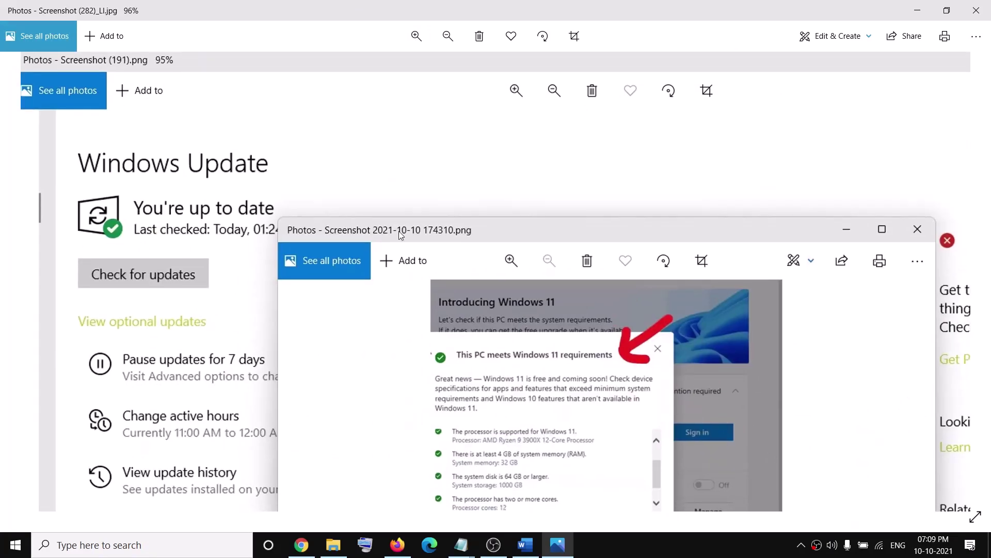
drag(401, 235, 161, 106)
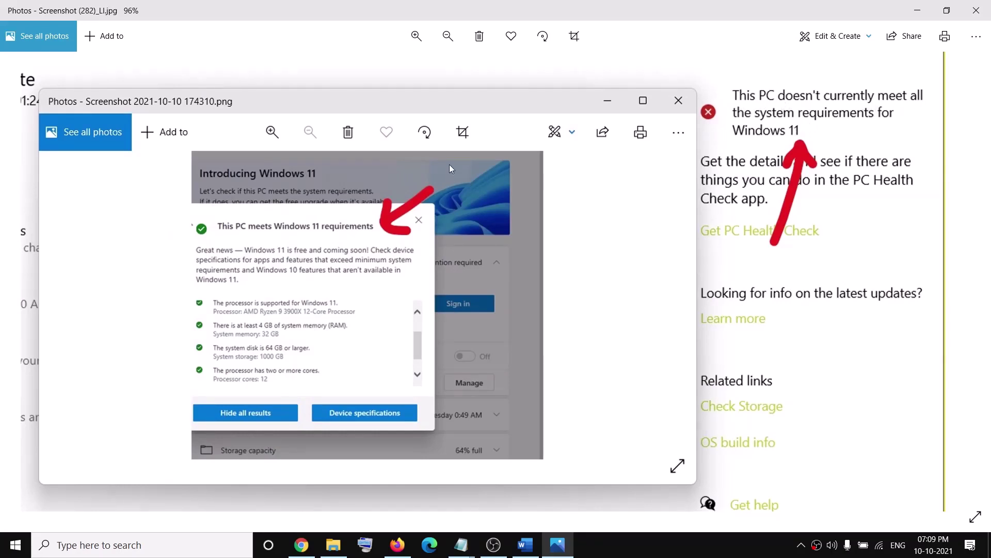
drag(465, 101, 523, 117)
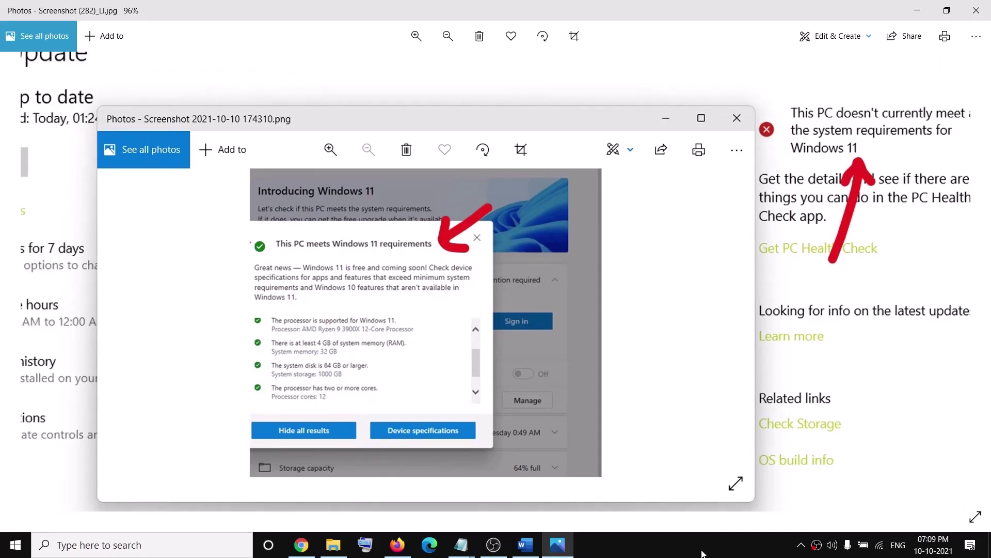
click(727, 543)
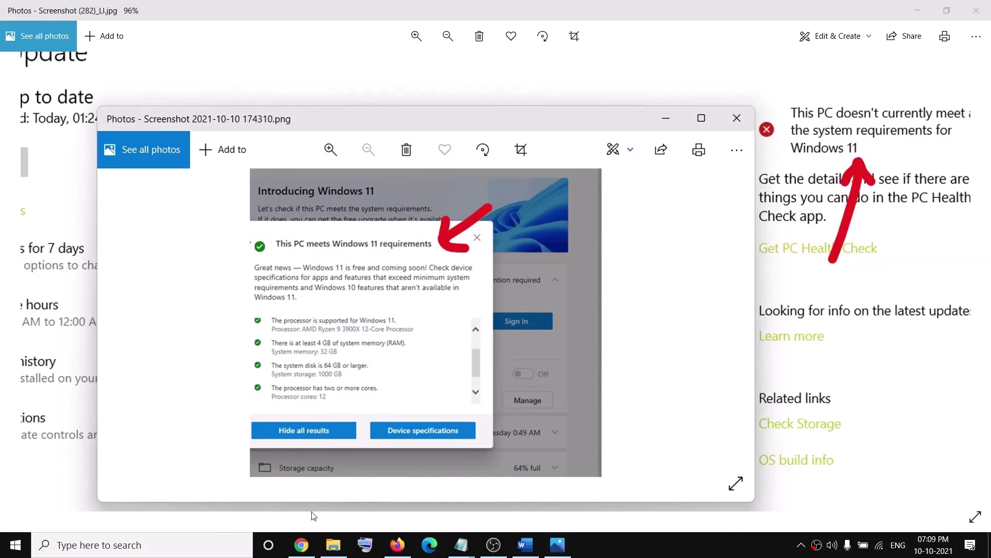
click(303, 546)
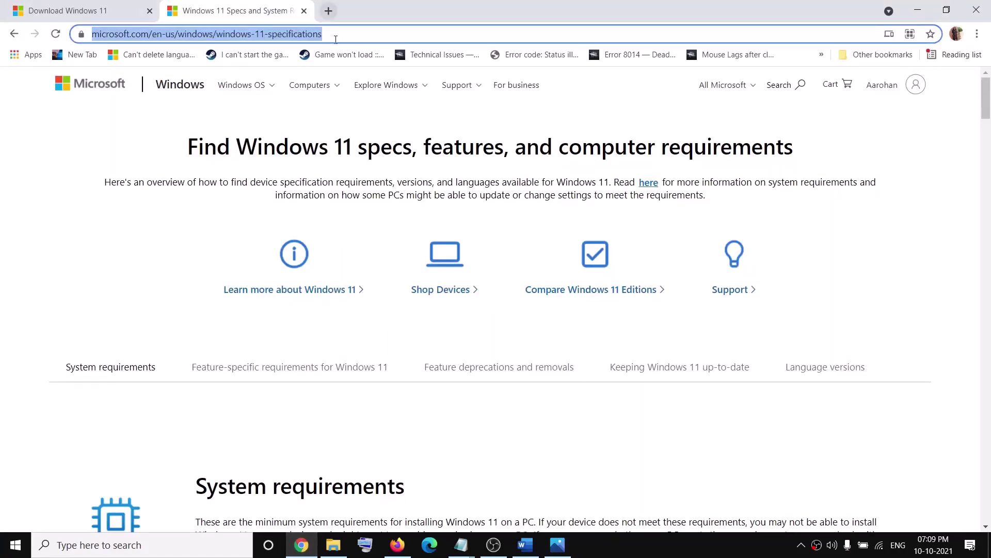
- Reveal the specifications page address and scroll down to the System requirements section
drag(335, 34, 2, 32)
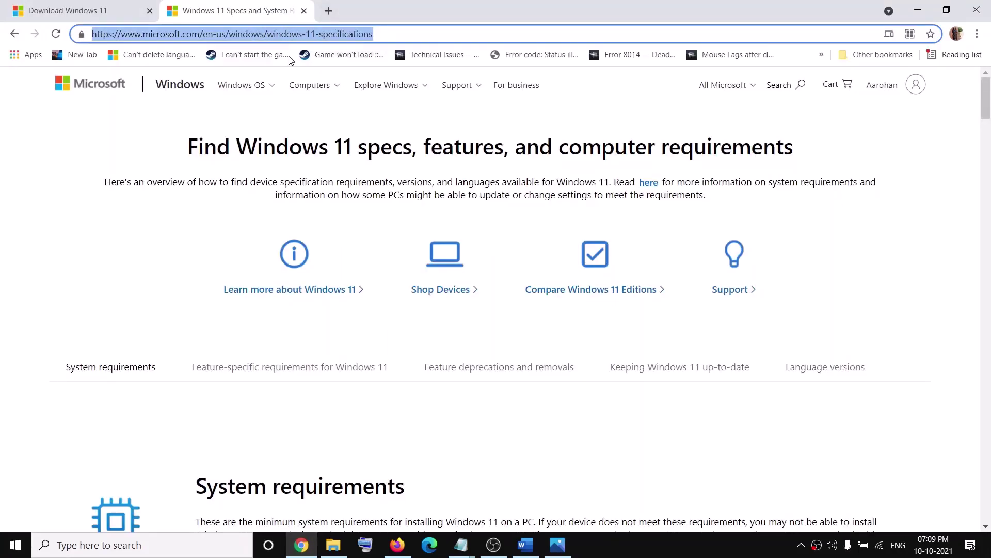
scroll(424, 320, down, 7)
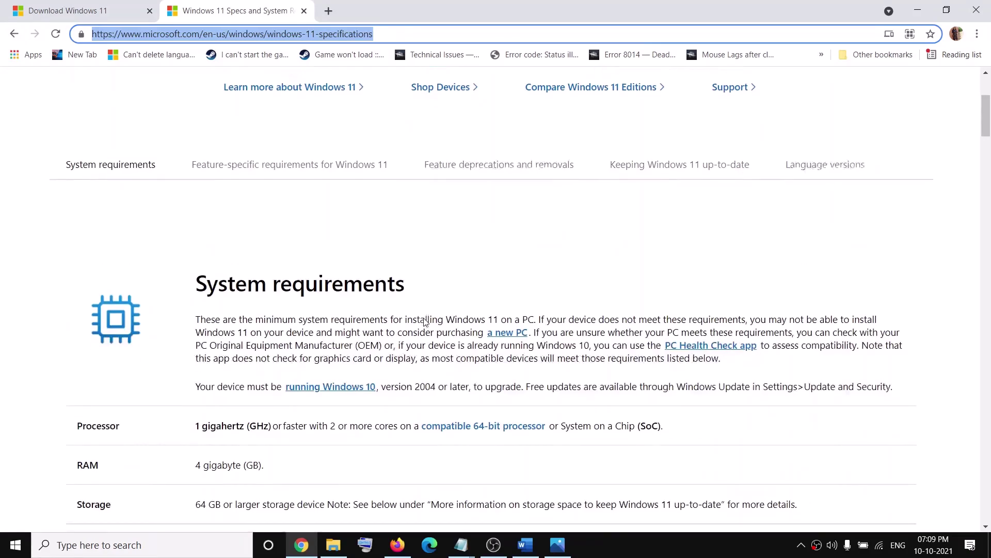
drag(256, 166, 538, 165)
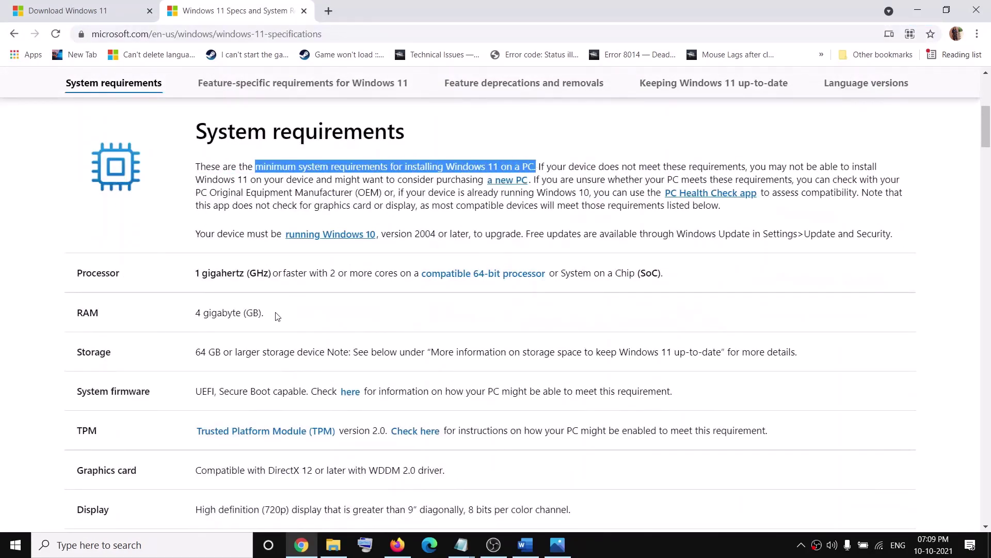
scroll(250, 155, down, 1)
- Highlight the requirements from Processor through Microsoft account, then go to the Download Windows 11 tab
drag(195, 208, 587, 429)
click(563, 408)
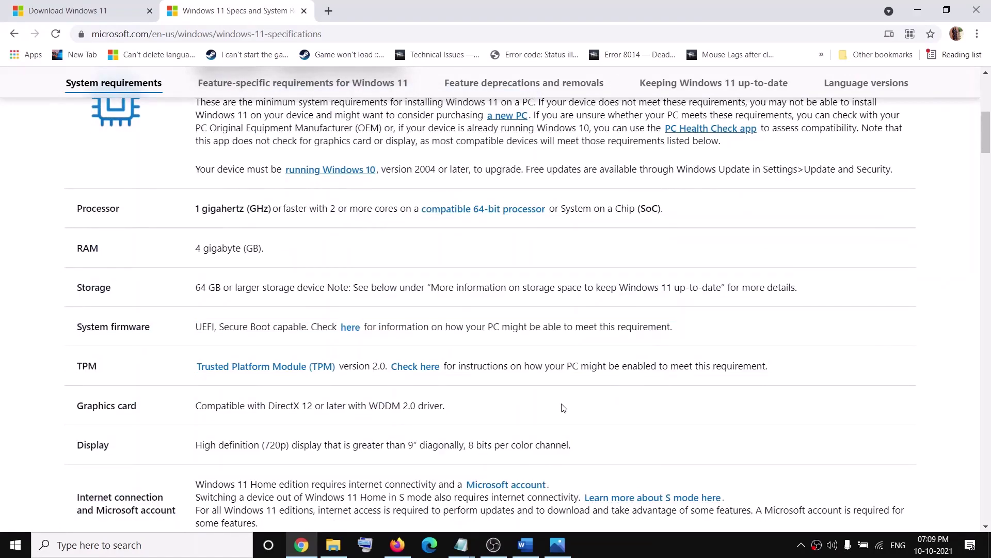
drag(193, 205, 600, 436)
click(593, 425)
click(67, 10)
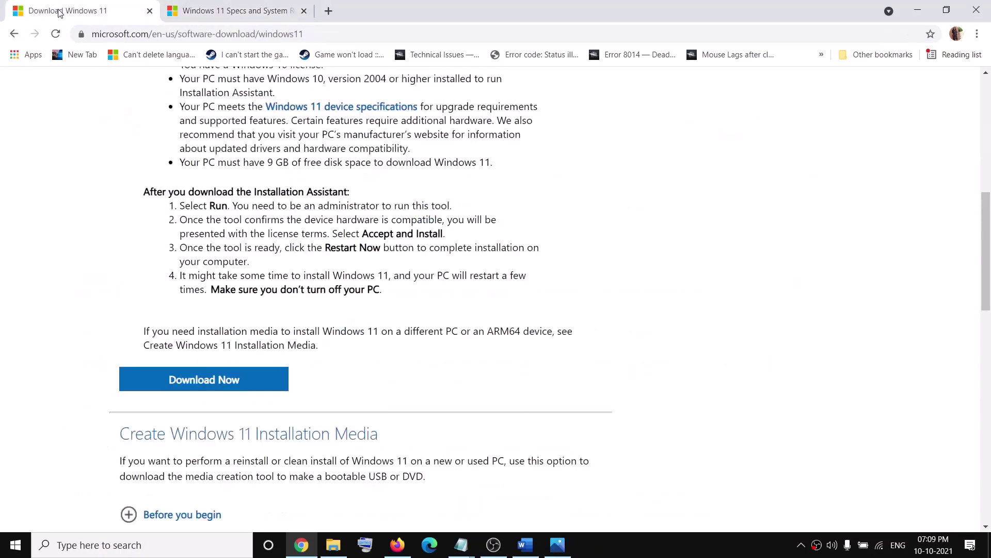
- Download the Windows 11 Installation Assistant and run it, approving the UAC prompt
click(328, 33)
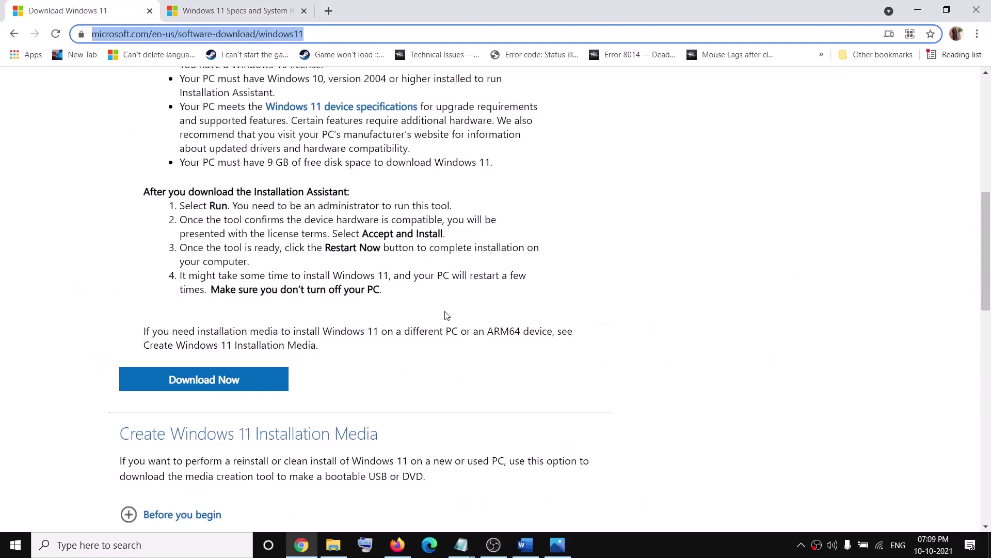
scroll(448, 315, up, 7)
scroll(451, 325, down, 3)
click(683, 555)
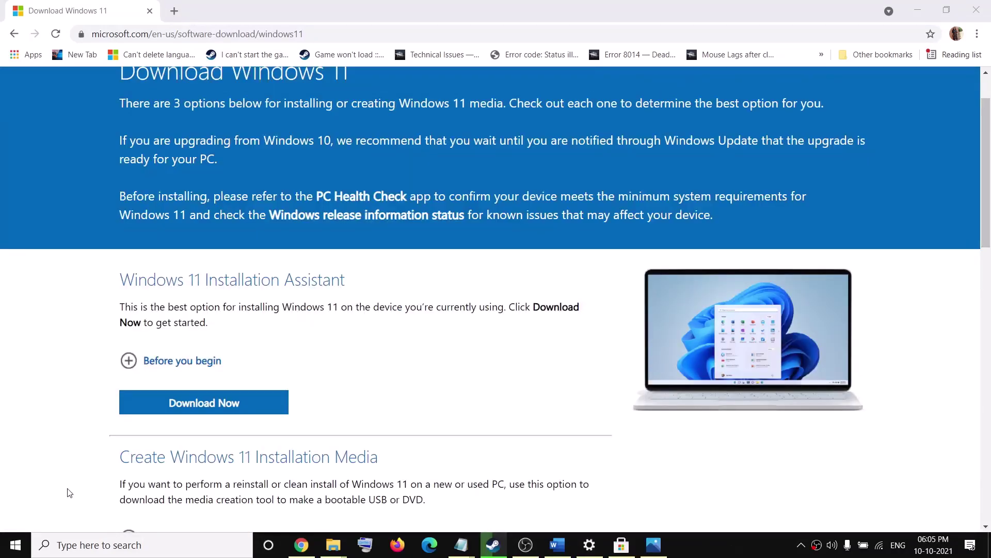
click(222, 413)
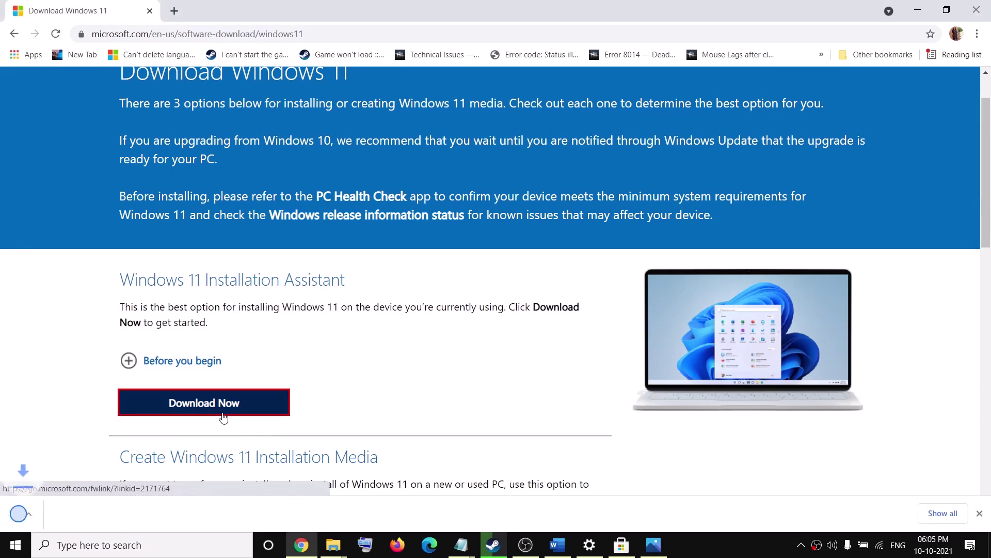
click(73, 519)
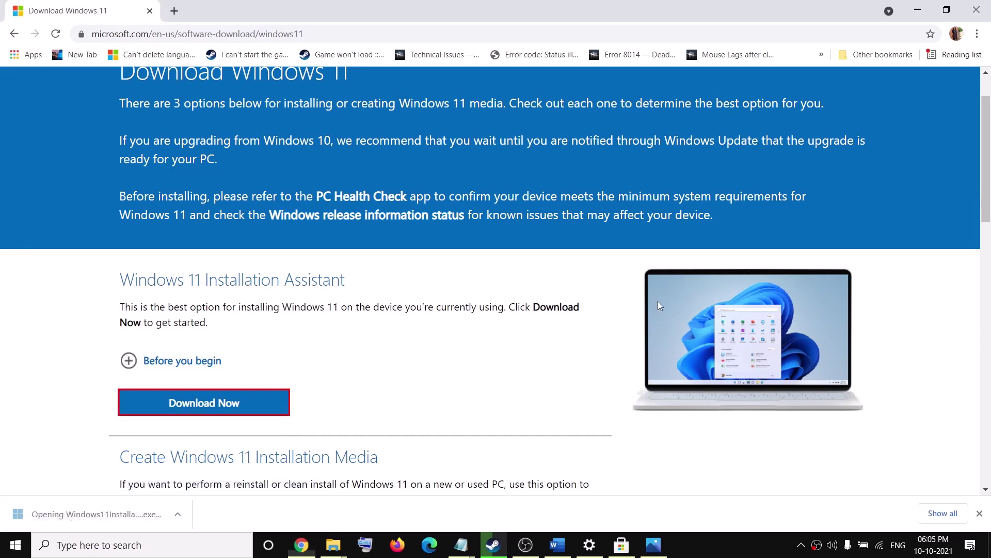
click(449, 359)
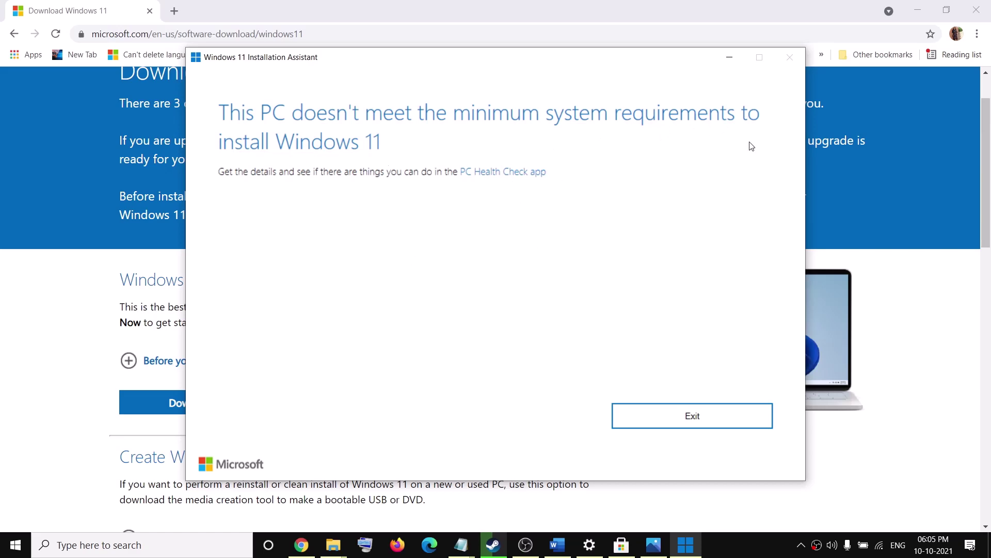
- Minimize the Installation Assistant, restore it from the hidden tray icons, and exit it
click(729, 57)
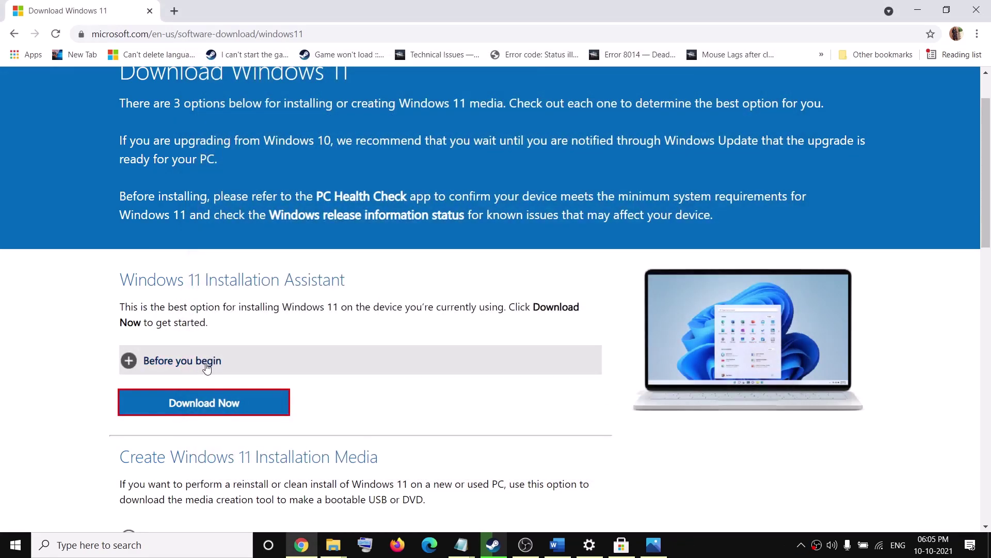
scroll(206, 361, down, 4)
scroll(209, 367, up, 2)
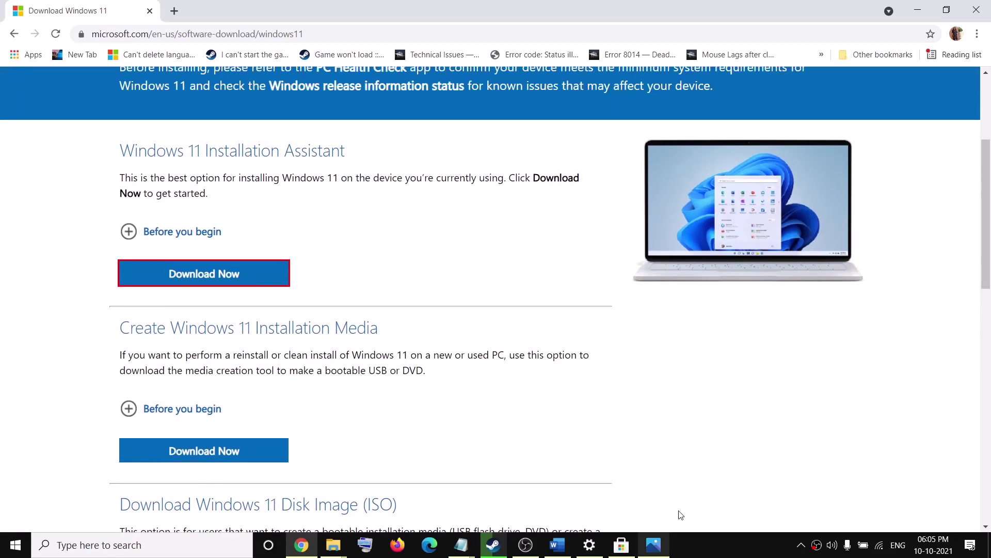
click(801, 545)
click(821, 523)
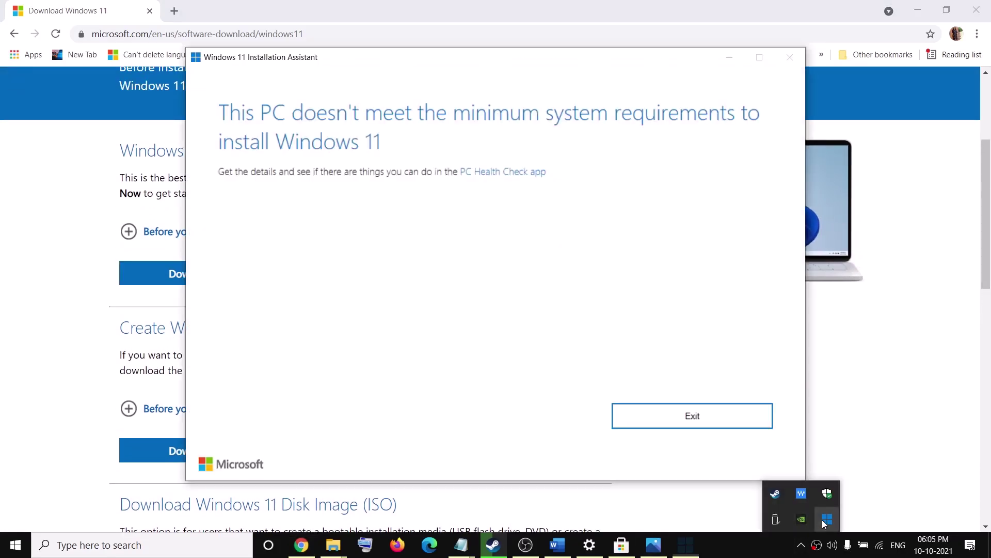
click(697, 421)
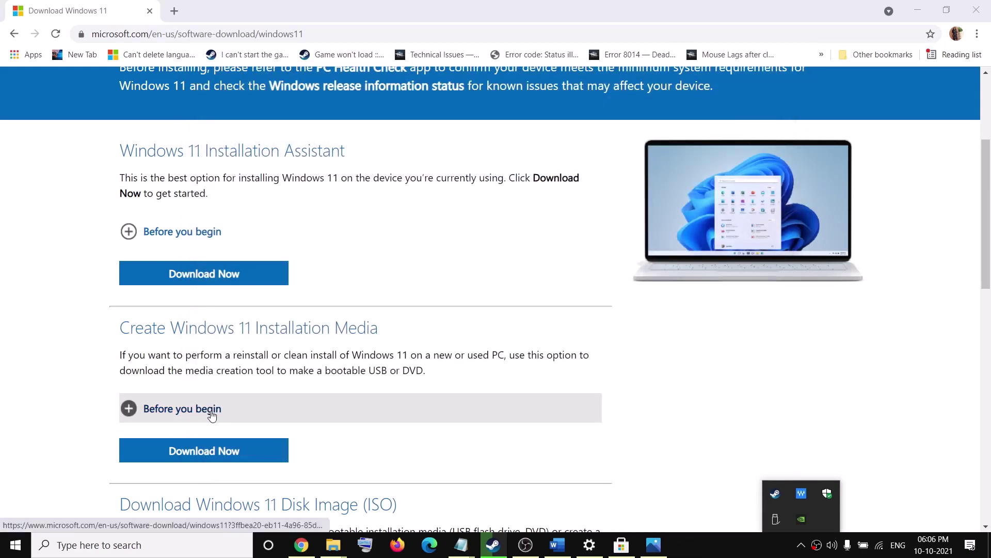
- Download MediaCreationTool.exe from Create Windows 11 Installation Media and run it, allowing UAC
click(206, 452)
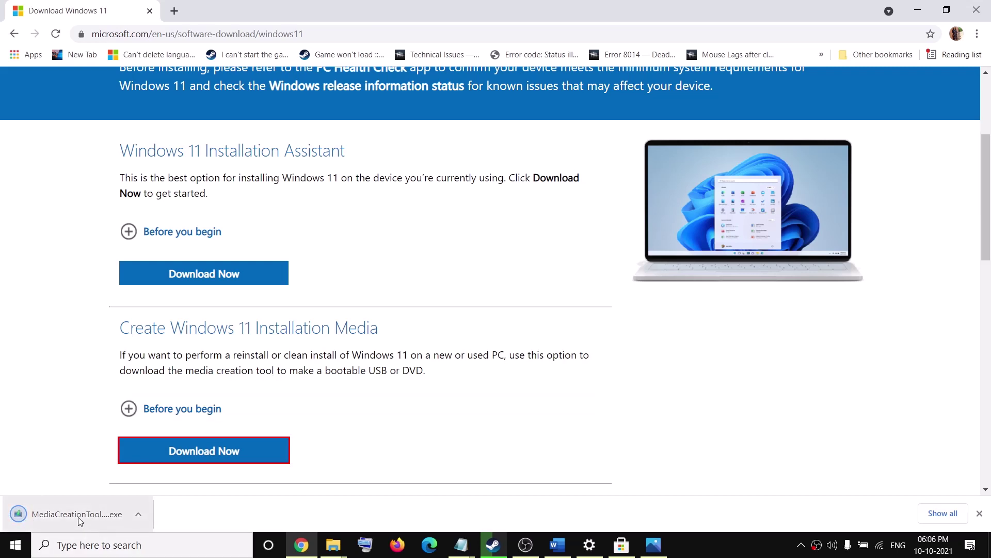
click(692, 551)
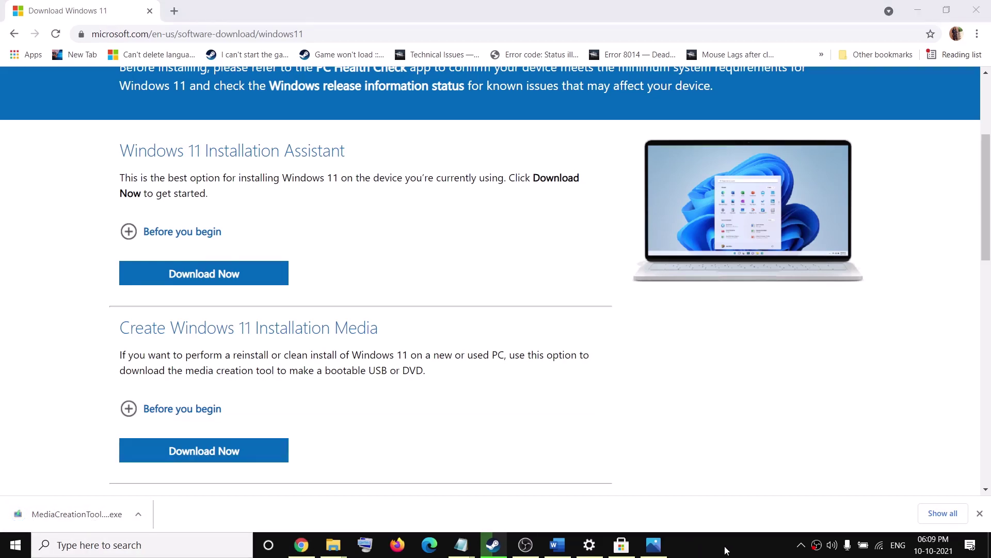
click(54, 513)
click(425, 369)
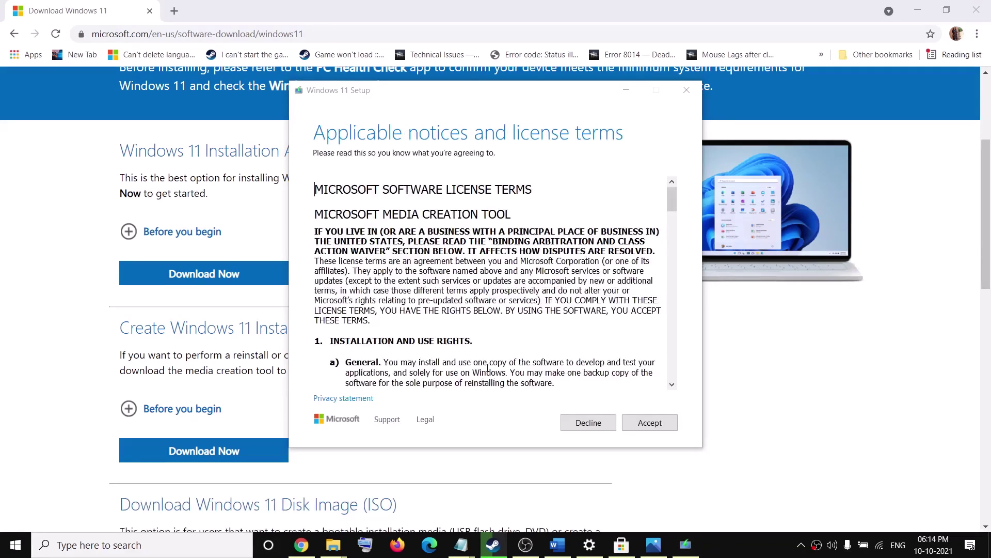
- Accept the license, keep the recommended language and edition, and select ISO file as the media
click(652, 422)
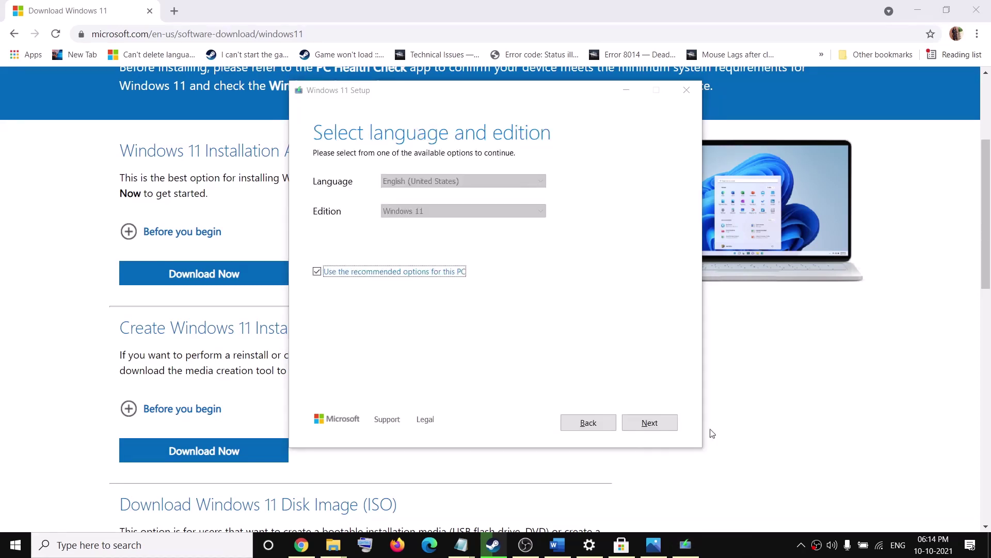
click(667, 426)
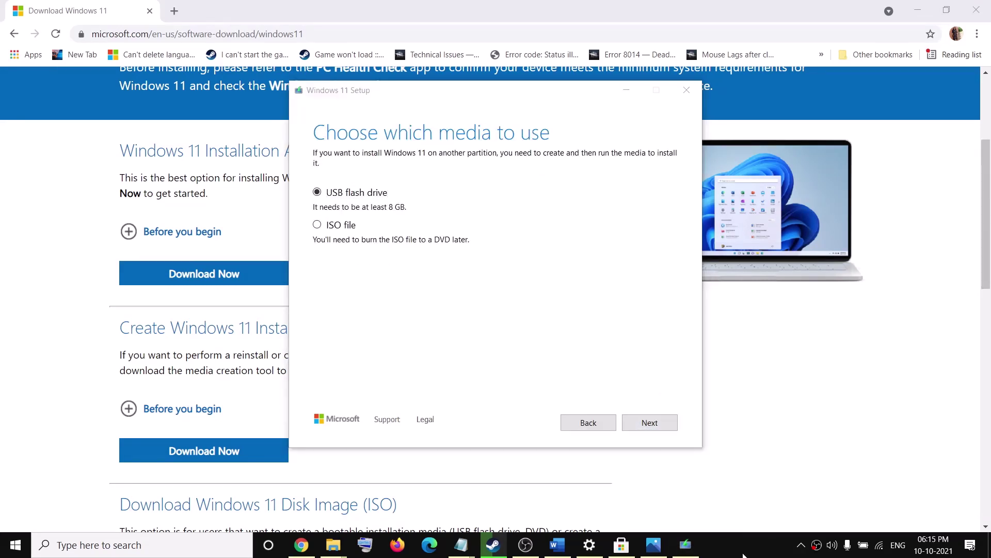
click(331, 229)
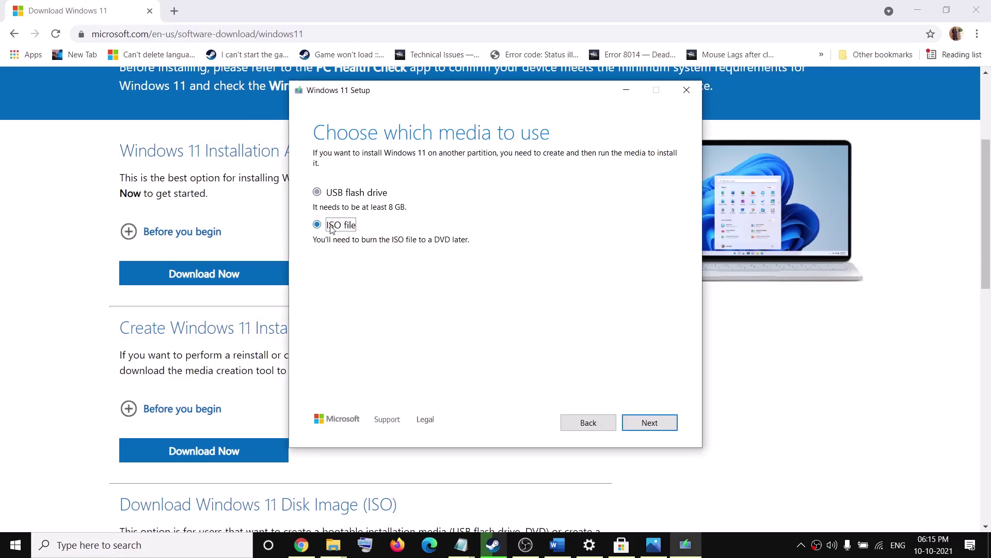
click(650, 423)
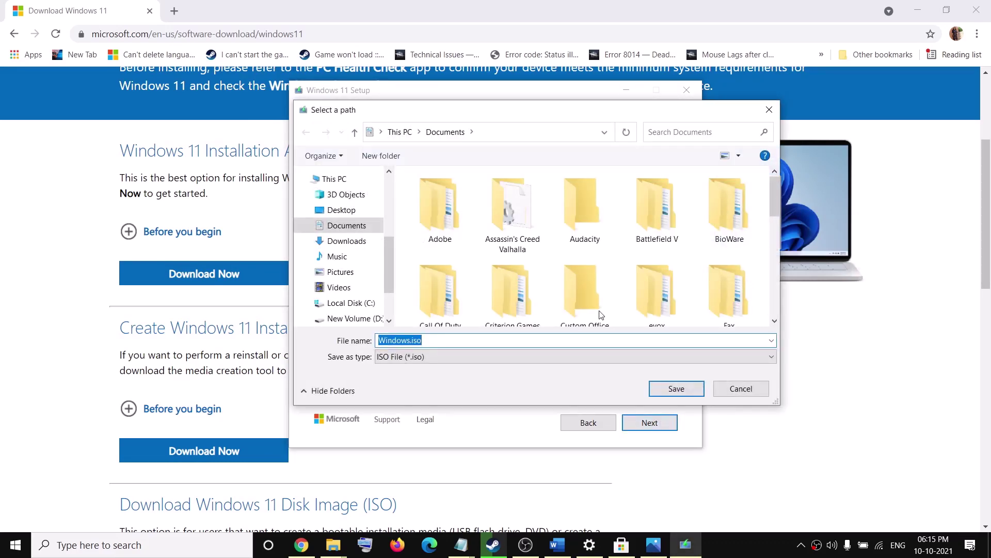
- Save Windows.iso to the Desktop folder and let the download complete
click(353, 215)
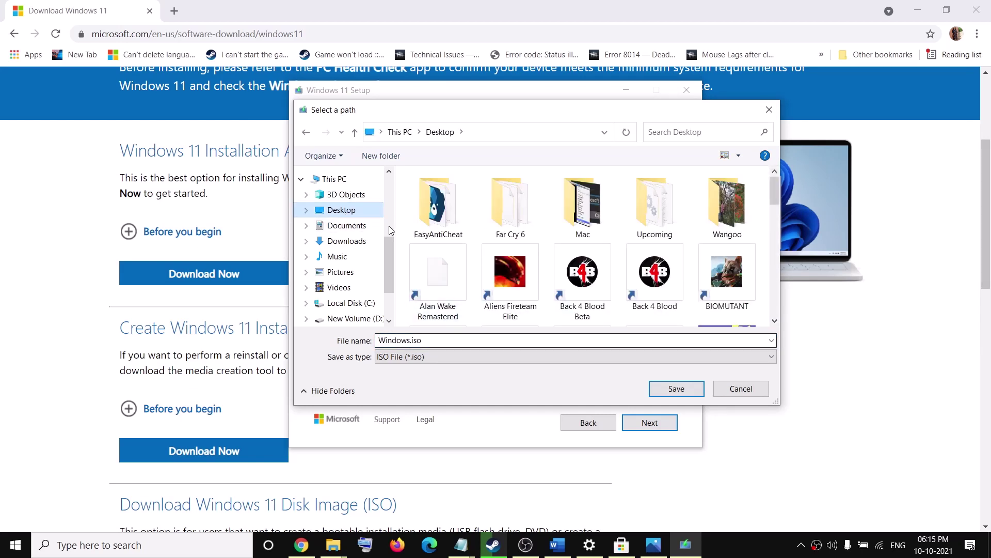
click(678, 393)
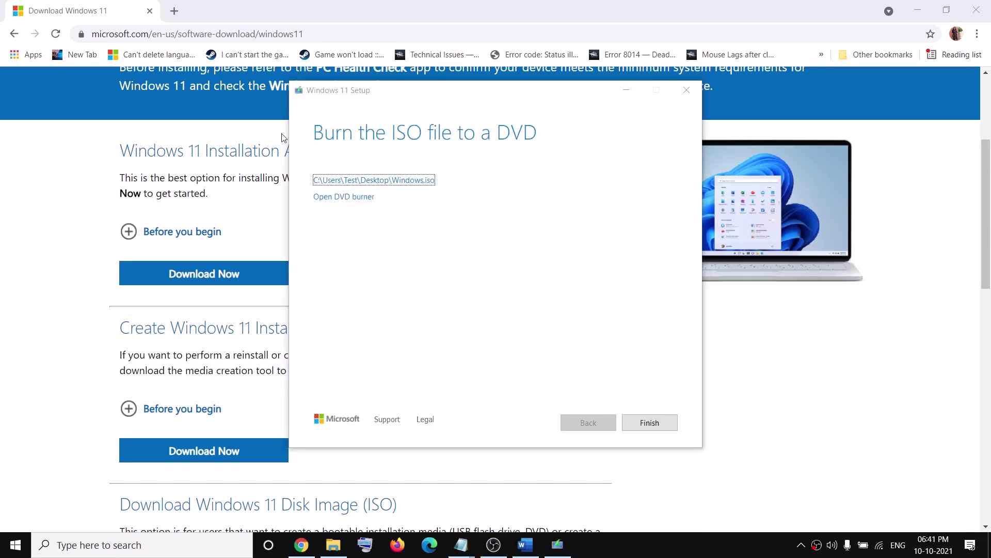
- Finish the media creation tool and minimize Chrome with Win+D to reveal Windows.iso
click(657, 425)
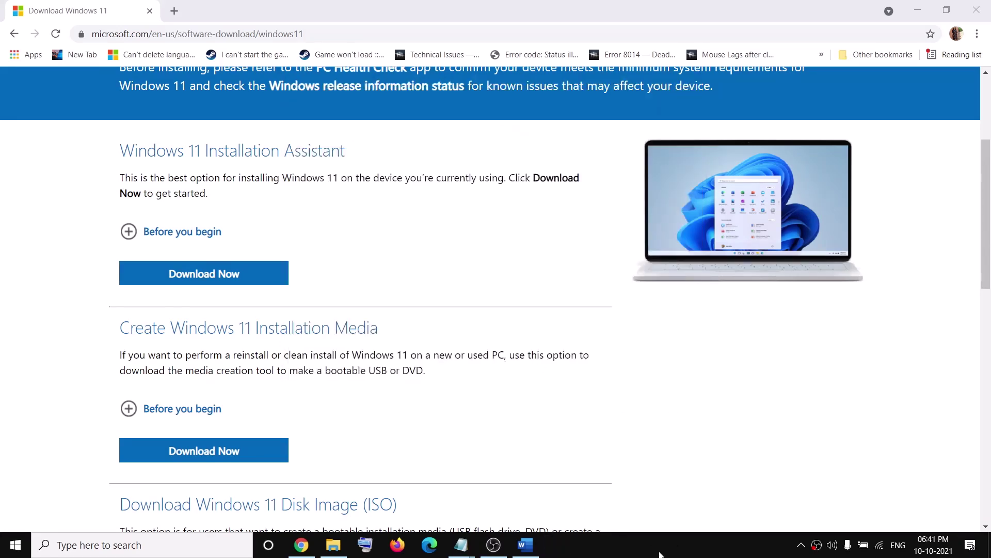
key(super+d)
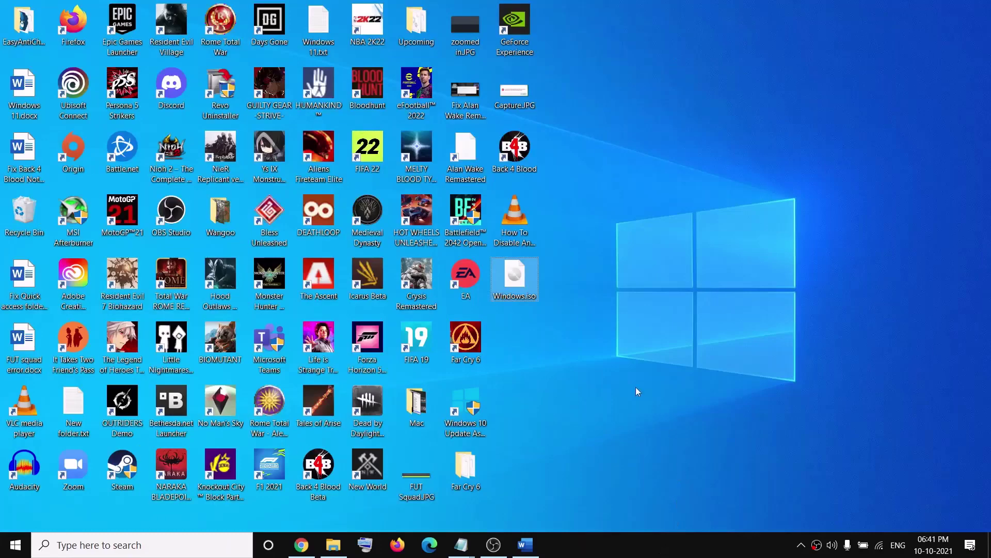
- Mount Windows.iso, run setup.exe from the mounted drive, and approve the UAC prompt
double_click(524, 284)
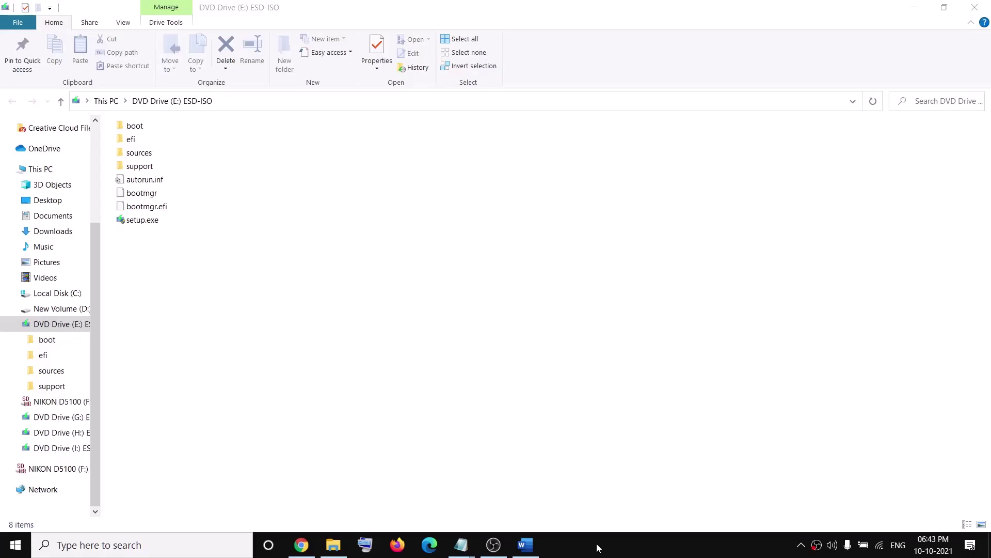
double_click(141, 222)
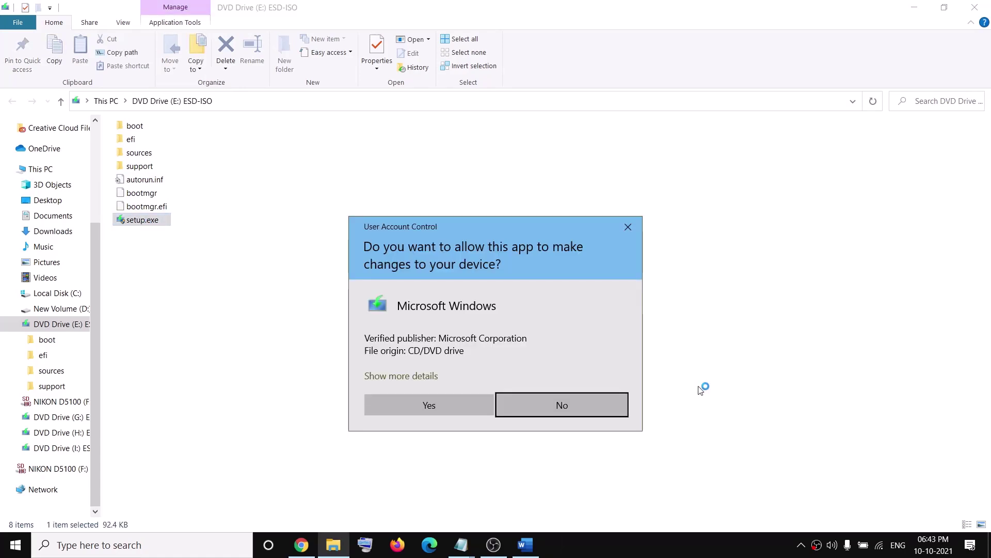
click(432, 408)
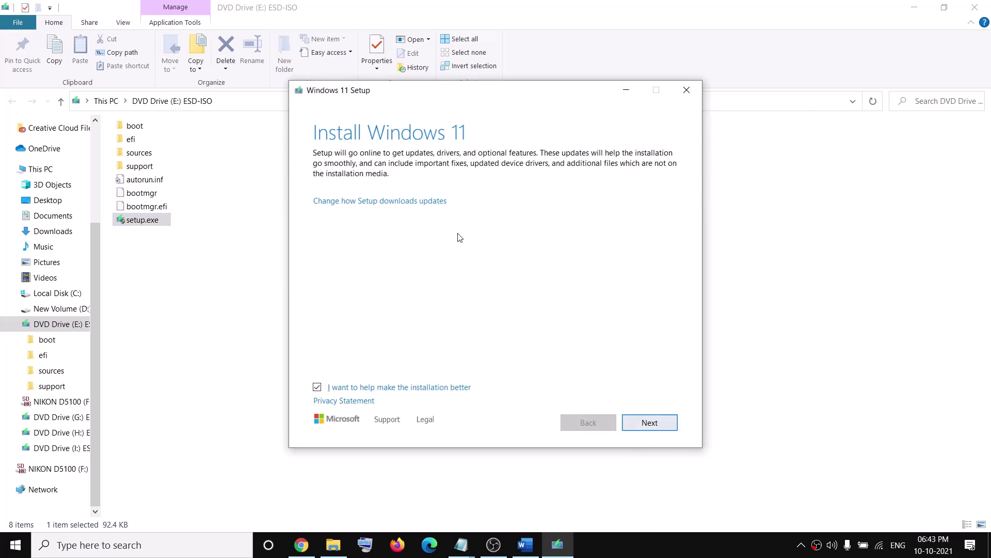
- Keep the recommended download-updates option, then accept the Windows 11 license terms
click(407, 202)
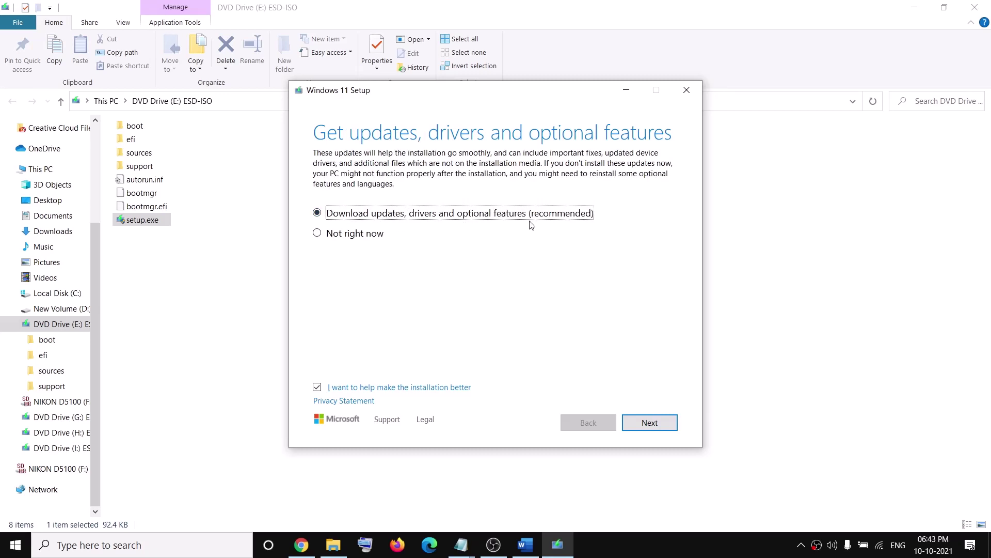
click(652, 423)
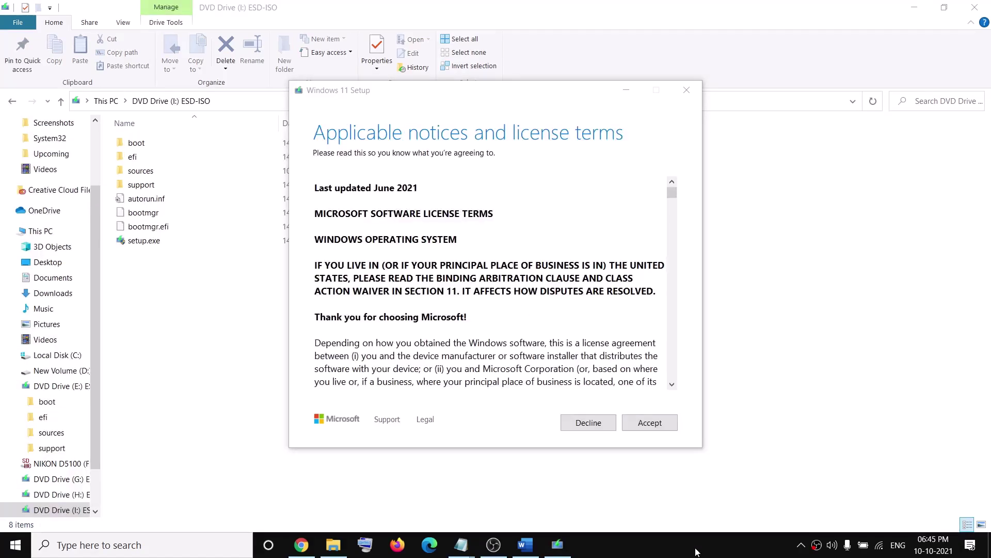
click(664, 424)
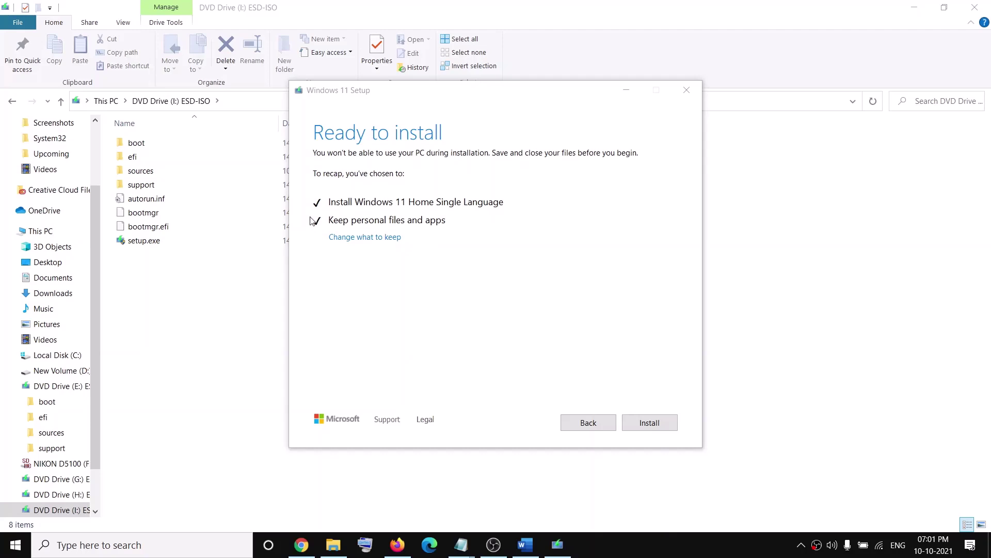
- Confirm Install on the Ready to install page so Windows 11 begins installing at 0%
click(643, 427)
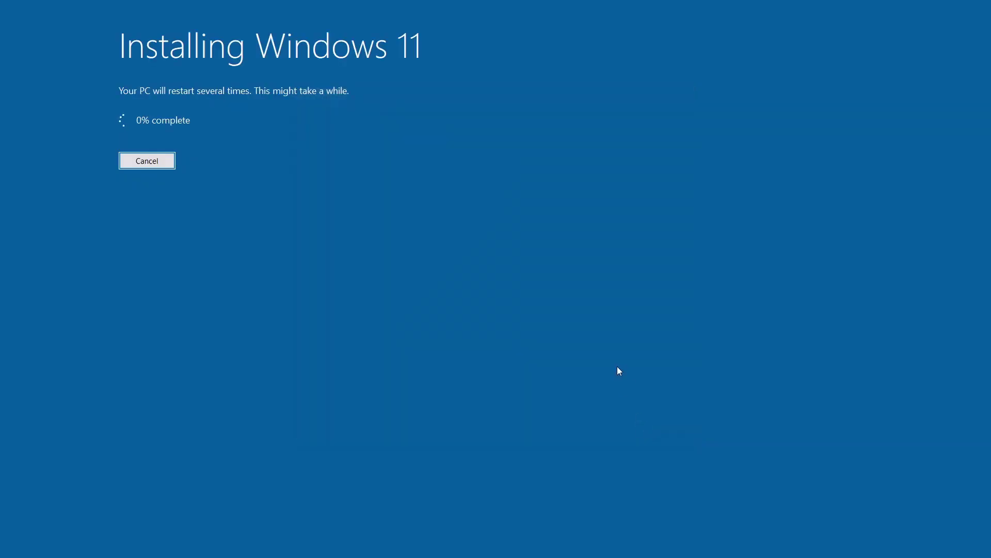